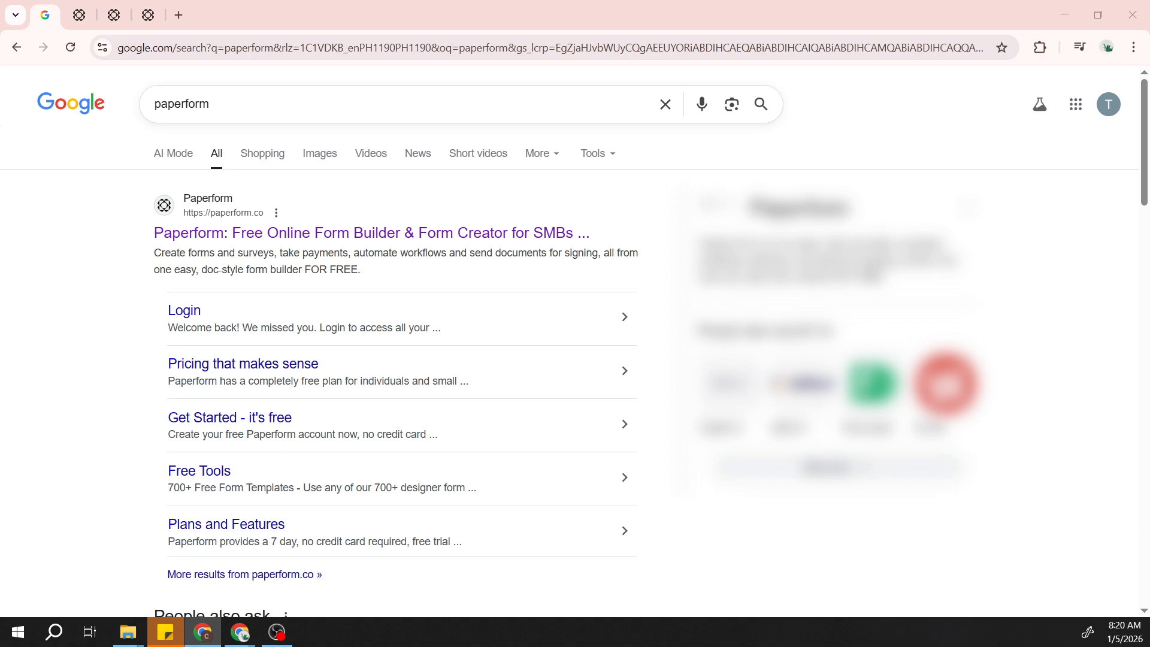
Step: Go through the Paperform home page and the dashboard to the form draft open in the editor
{"action": "left_click", "coordinate": [75, 13]}
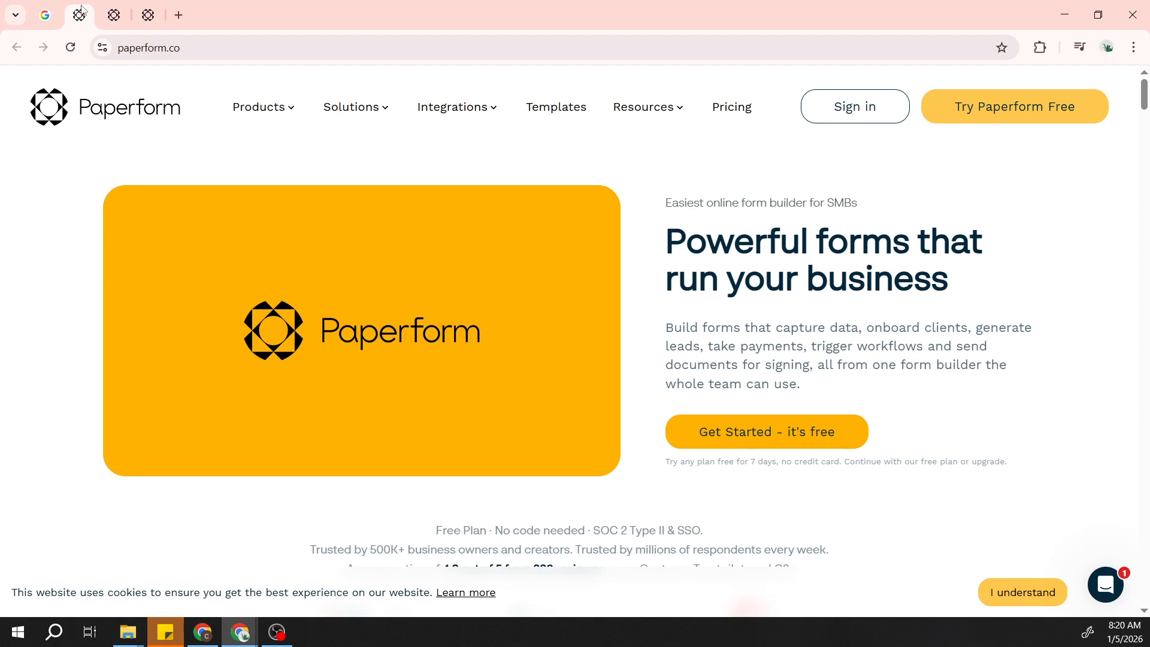
{"action": "left_click", "coordinate": [112, 13]}
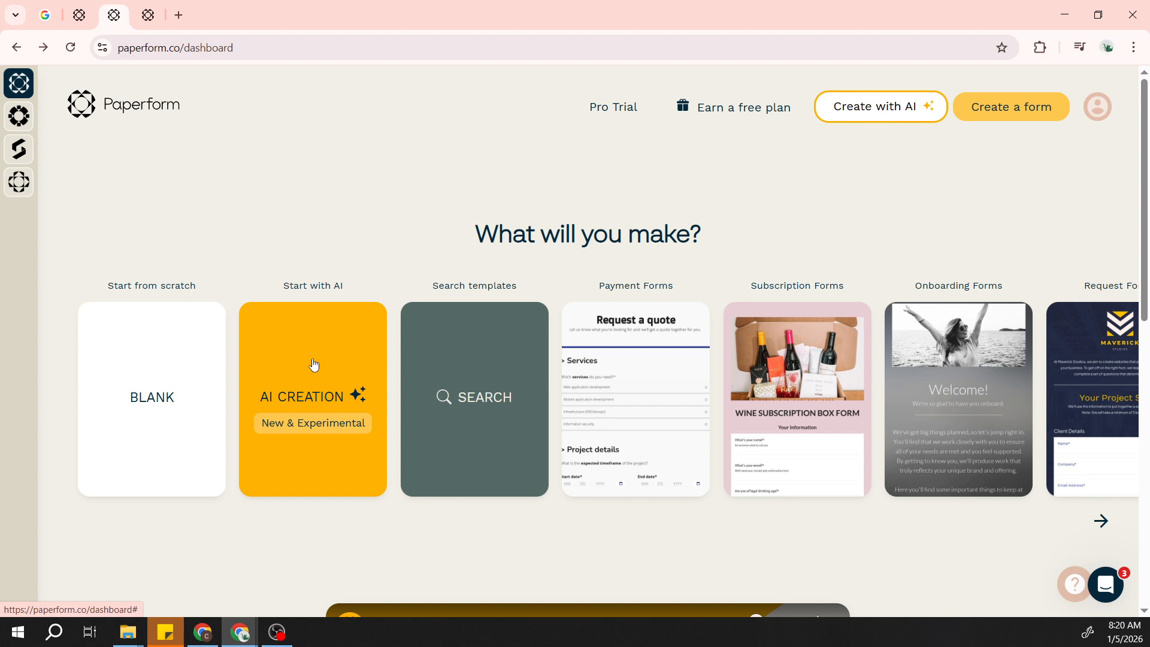
{"action": "left_click", "coordinate": [149, 17]}
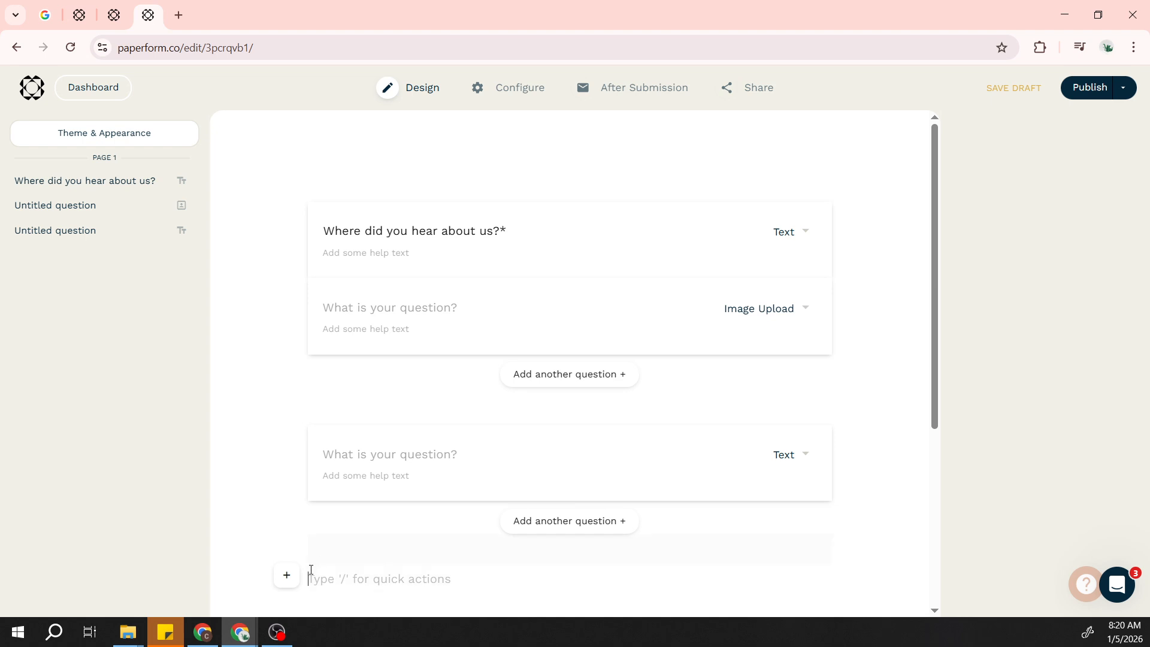
Step: Add a new question at the end of the form and keep its type as Text
{"action": "scroll", "coordinate": [303, 518], "scroll_direction": "down", "scroll_amount": 4}
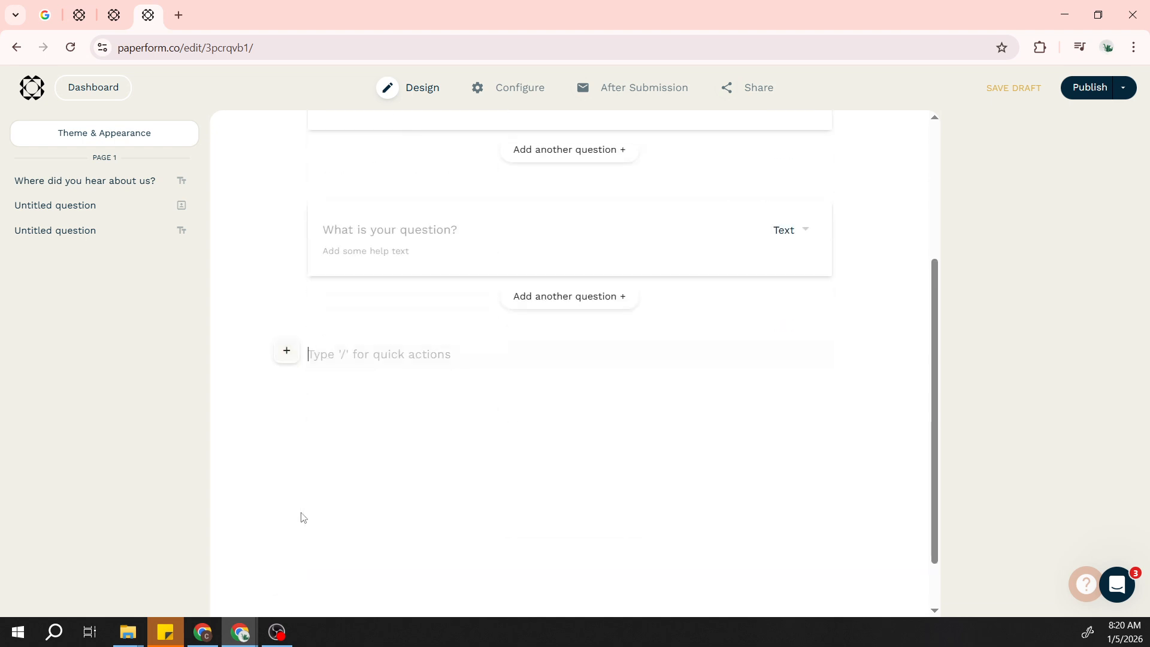
{"action": "left_click", "coordinate": [286, 351]}
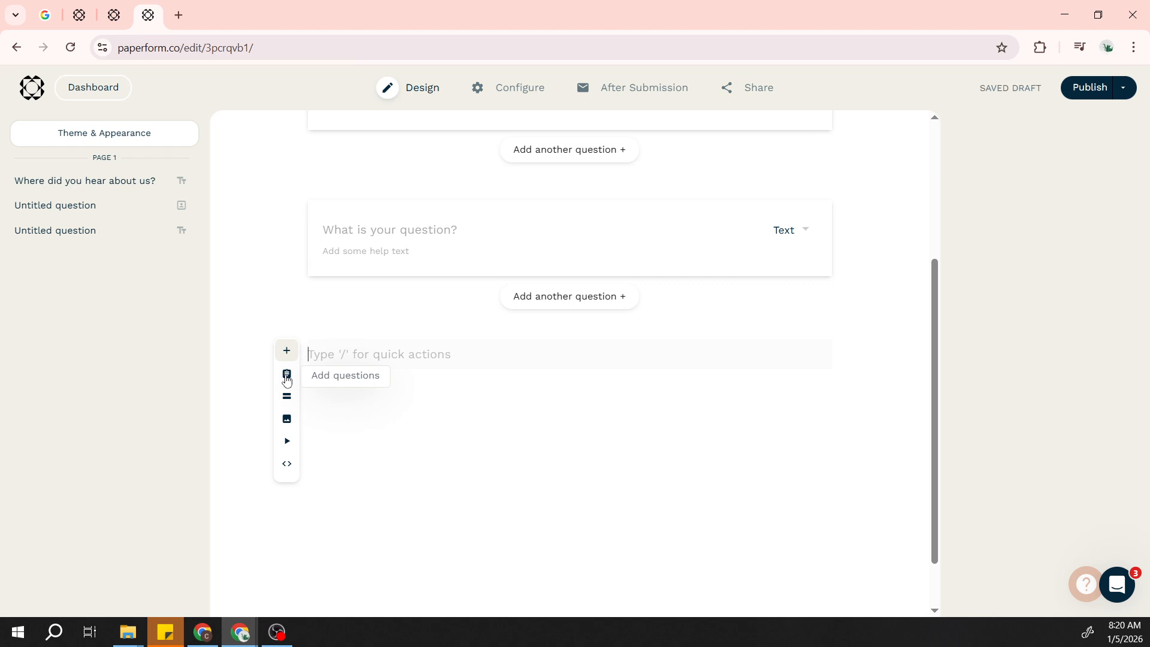
{"action": "left_click", "coordinate": [287, 378]}
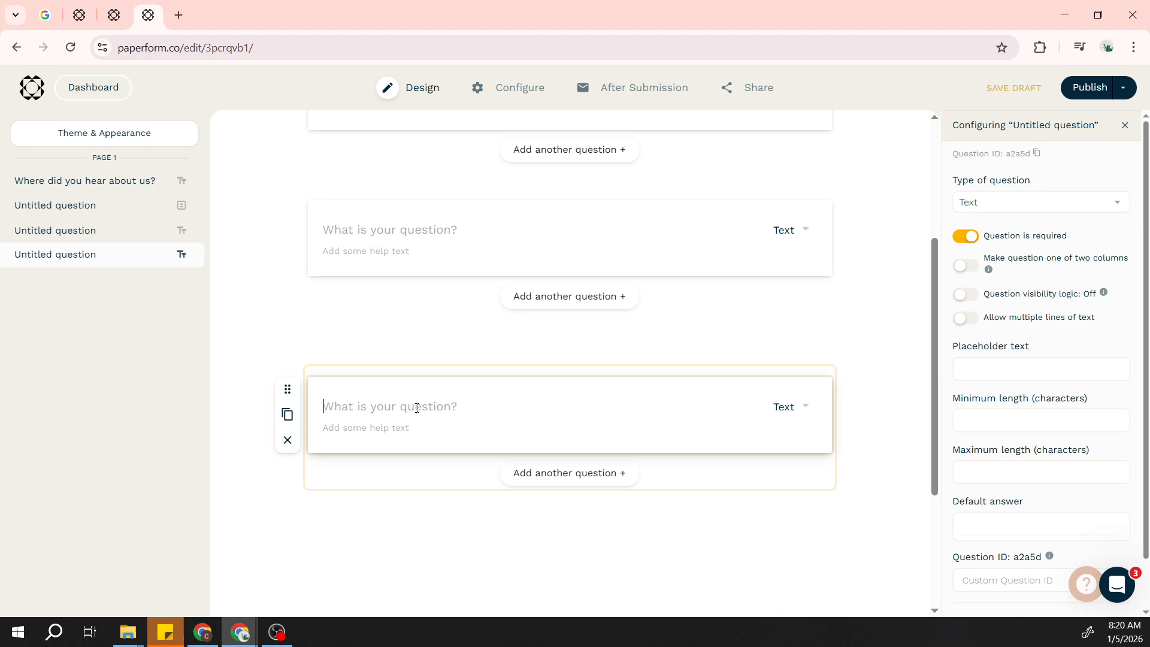
{"action": "left_click", "coordinate": [803, 413]}
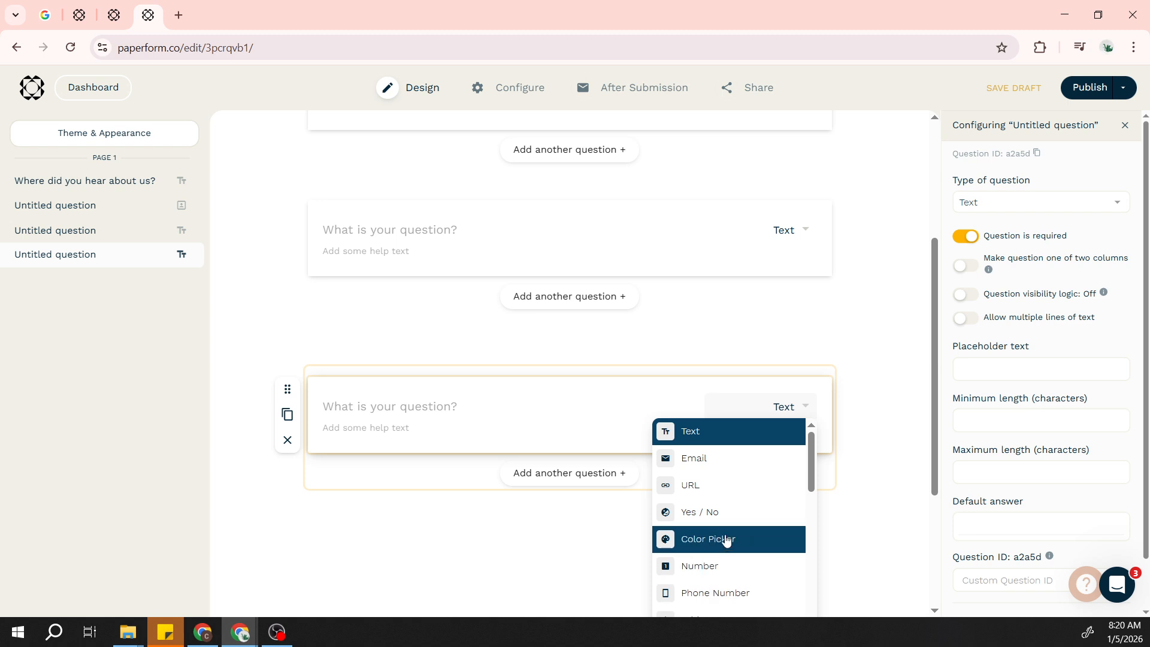
{"action": "left_click", "coordinate": [705, 444]}
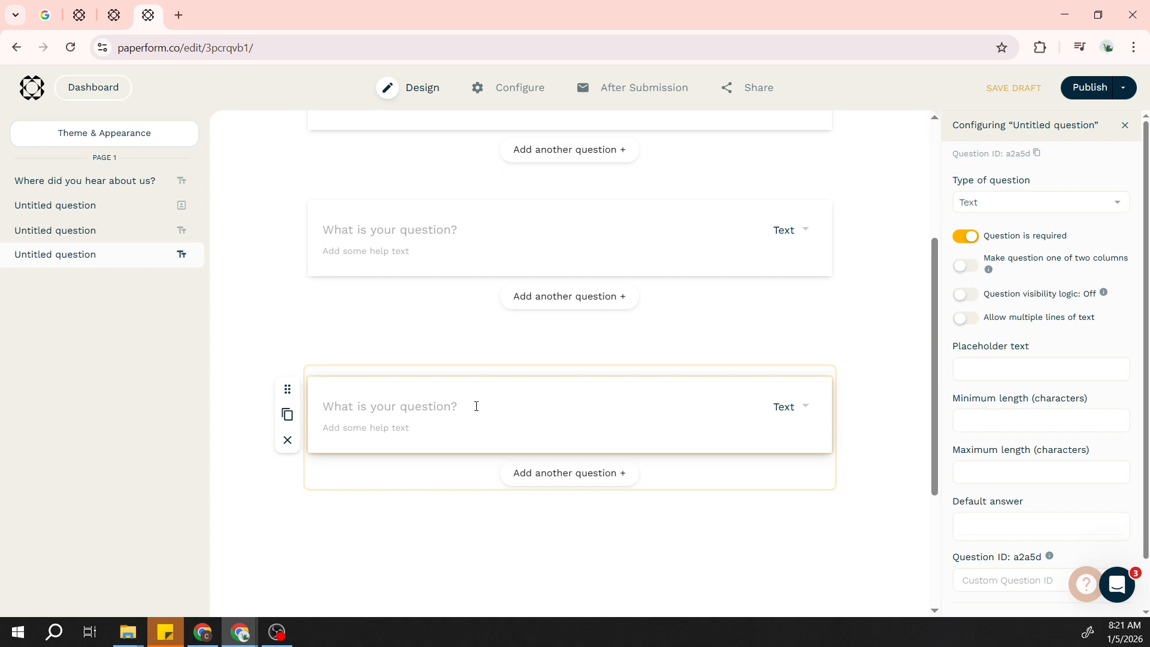
Step: Try italic formatting on the question title "Where did you hear about us?" and remove it again
{"action": "scroll", "coordinate": [431, 277], "scroll_direction": "up", "scroll_amount": 3}
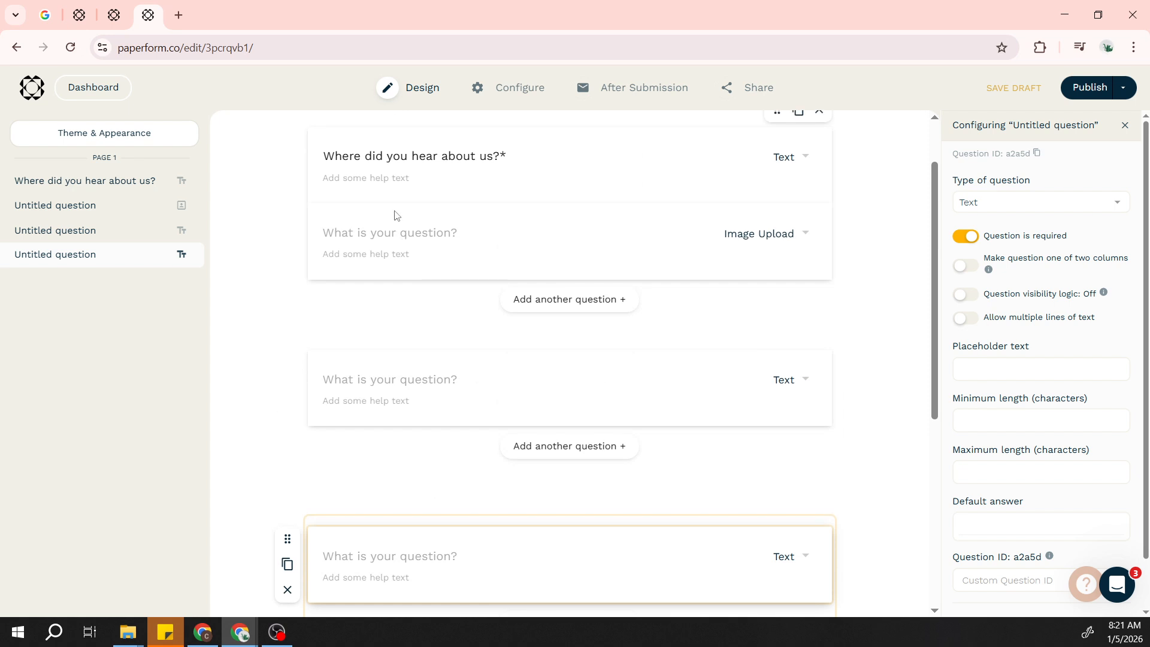
{"action": "left_click", "coordinate": [405, 159]}
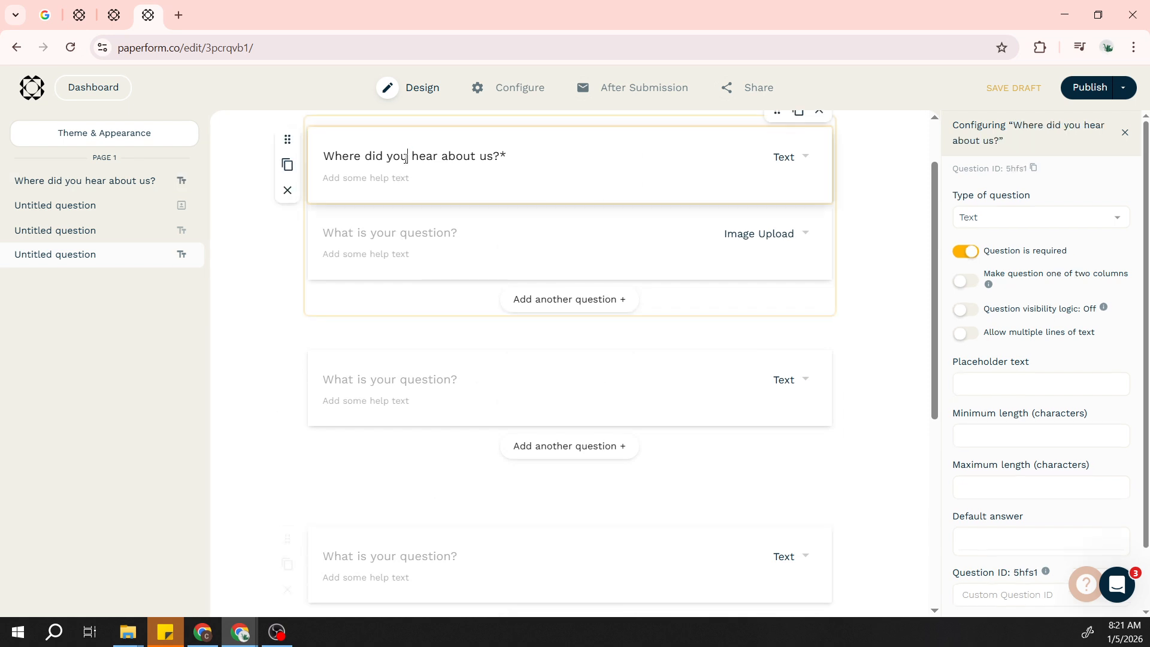
{"action": "triple_click", "coordinate": [406, 159]}
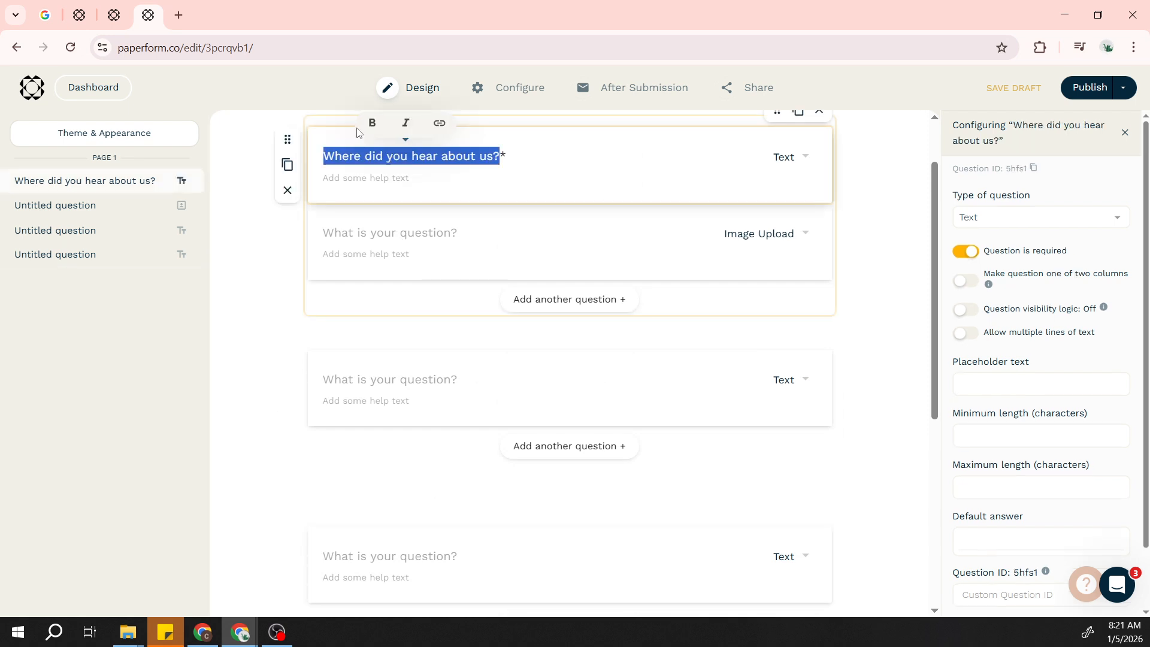
{"action": "left_click", "coordinate": [412, 125]}
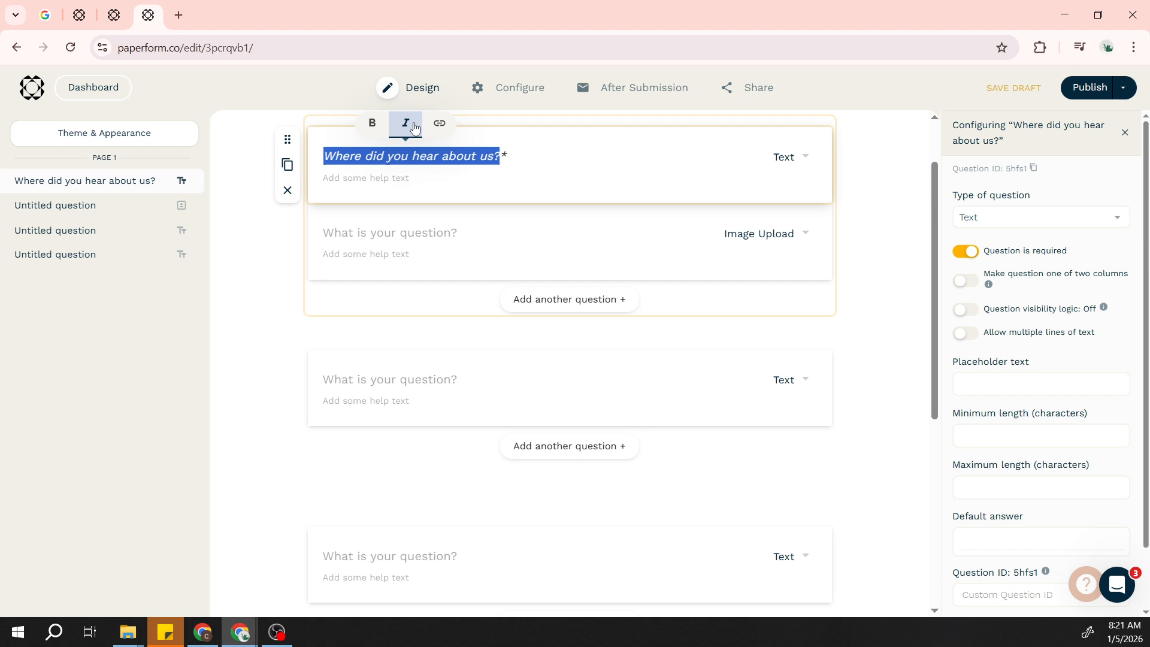
{"action": "left_click", "coordinate": [414, 128]}
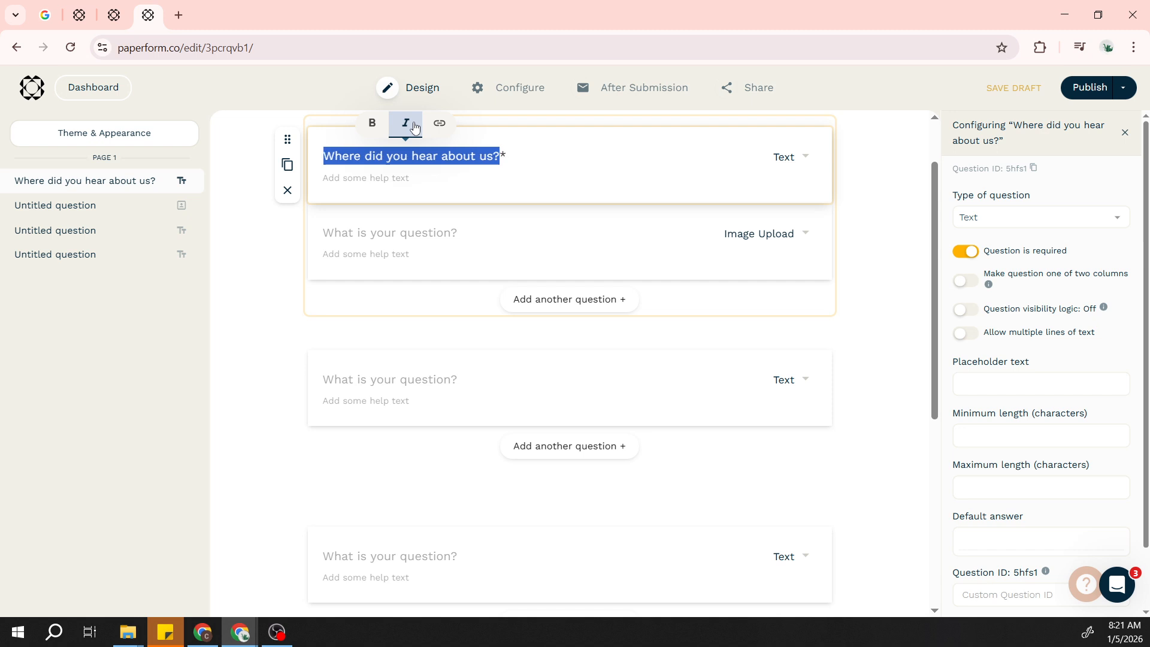
{"action": "left_click", "coordinate": [527, 157]}
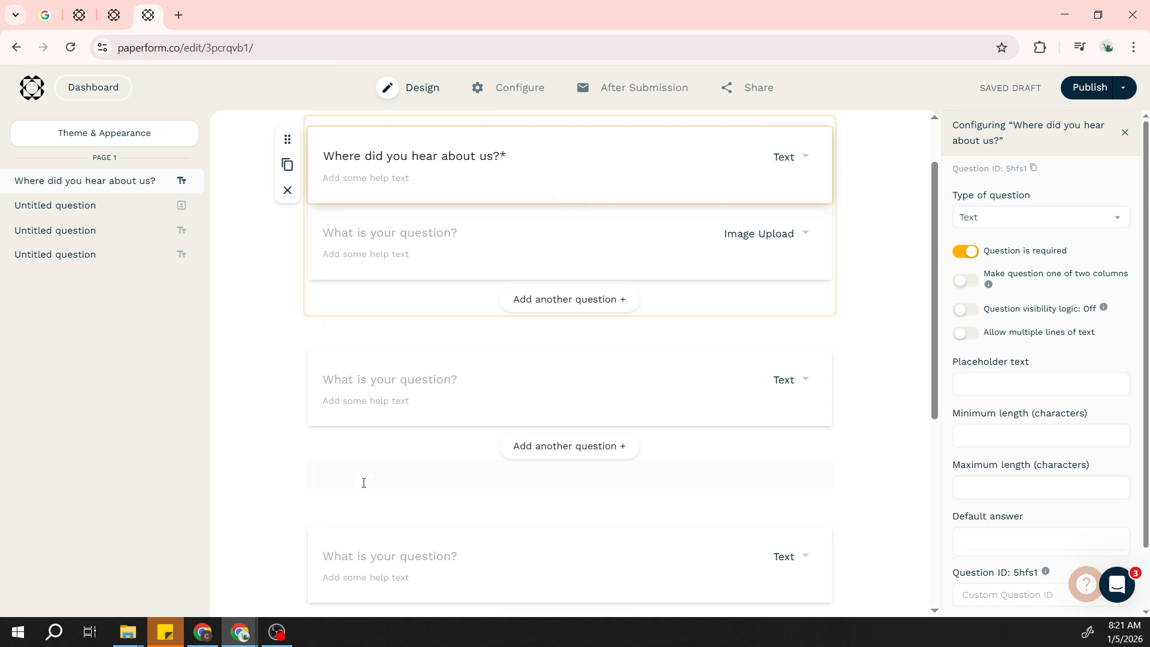
Step: Enter the quick action "/ima" on the empty line between the last two questions to look up image options
{"action": "left_click", "coordinate": [364, 483]}
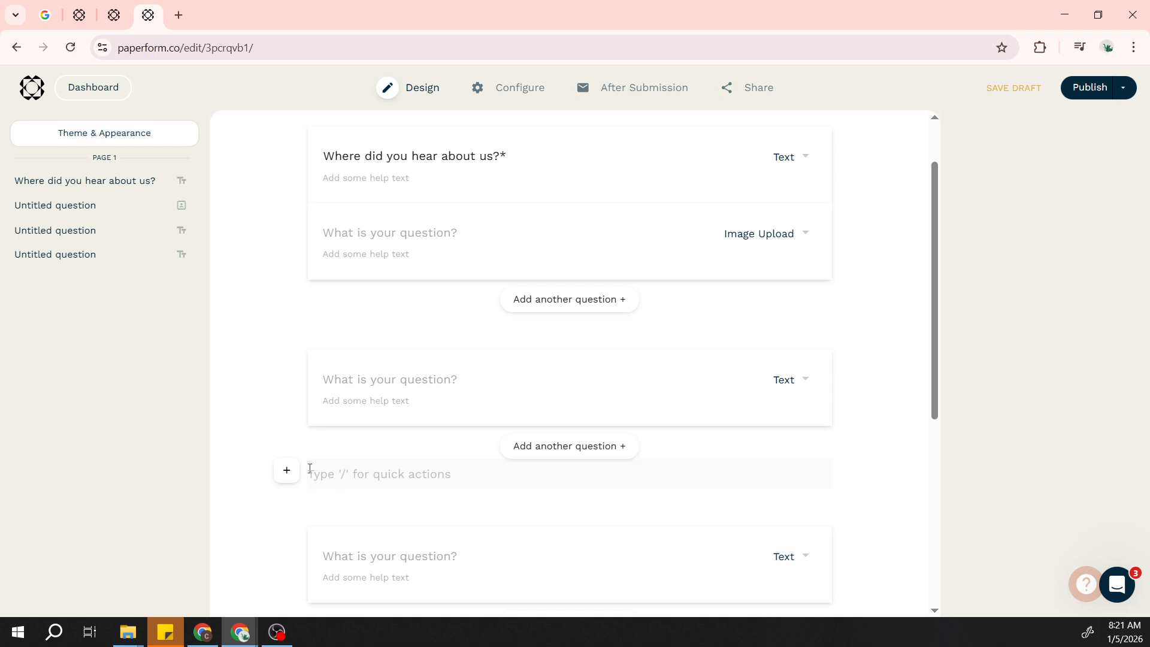
{"action": "type", "text": "/im"}
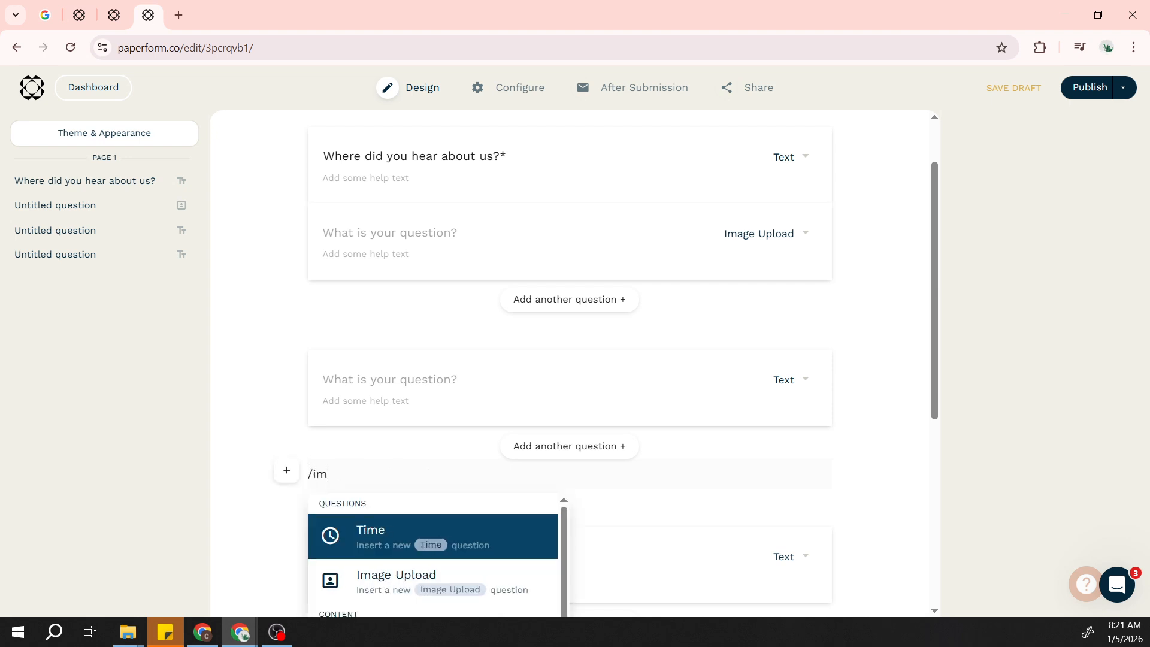
{"action": "type", "text": "a"}
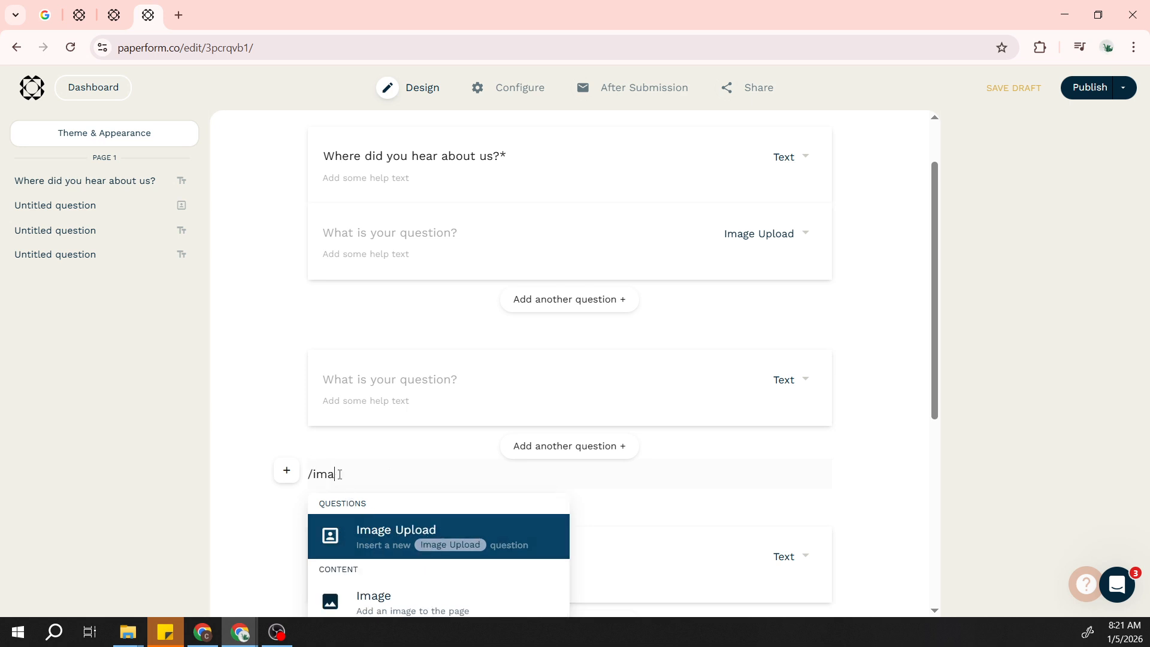
Step: Move the untitled Text question into the first question group, directly above the Image Upload question
{"action": "left_click", "coordinate": [303, 387]}
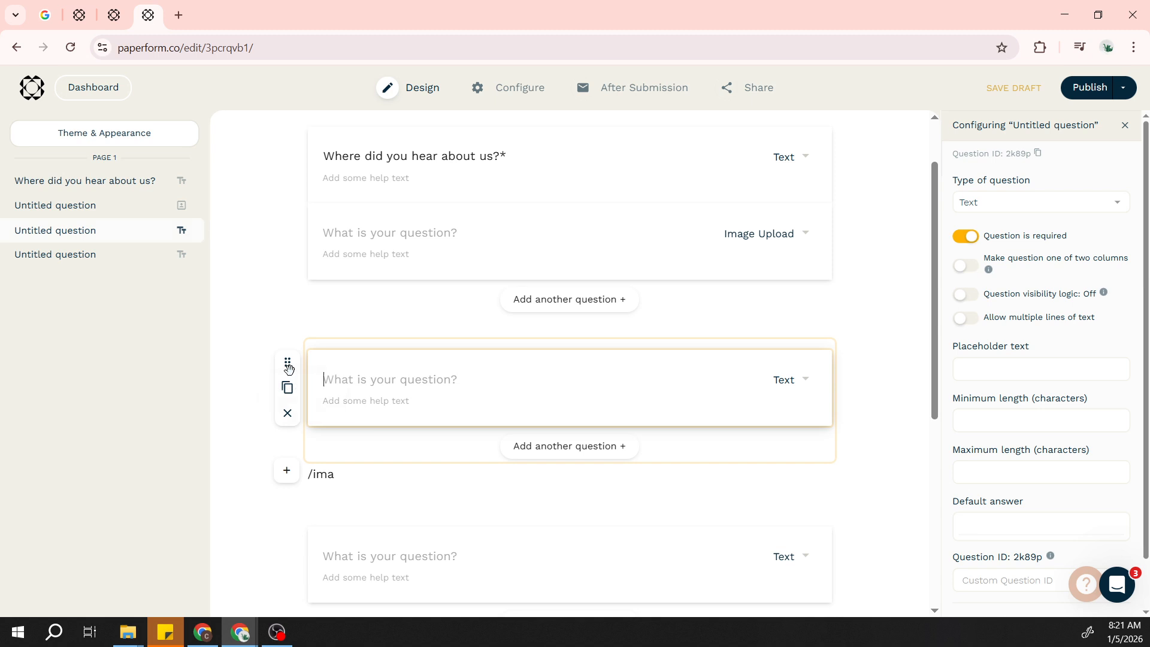
{"action": "left_click_drag", "start_coordinate": [287, 362], "coordinate": [289, 222]}
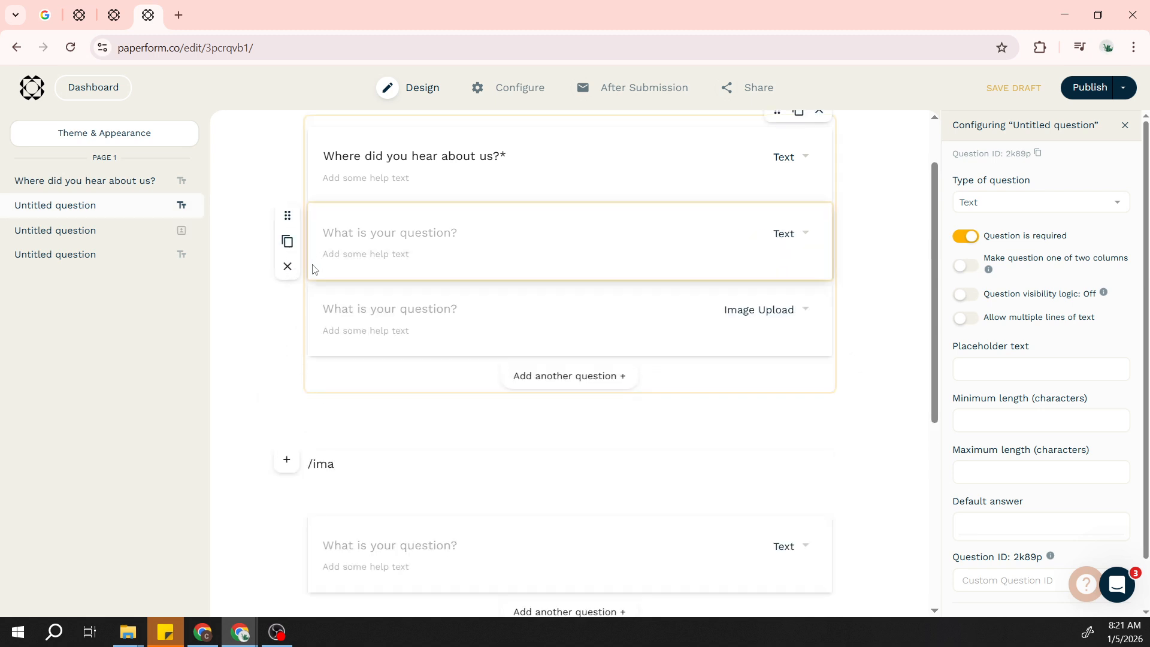
{"action": "scroll", "coordinate": [423, 398], "scroll_direction": "up", "scroll_amount": 1}
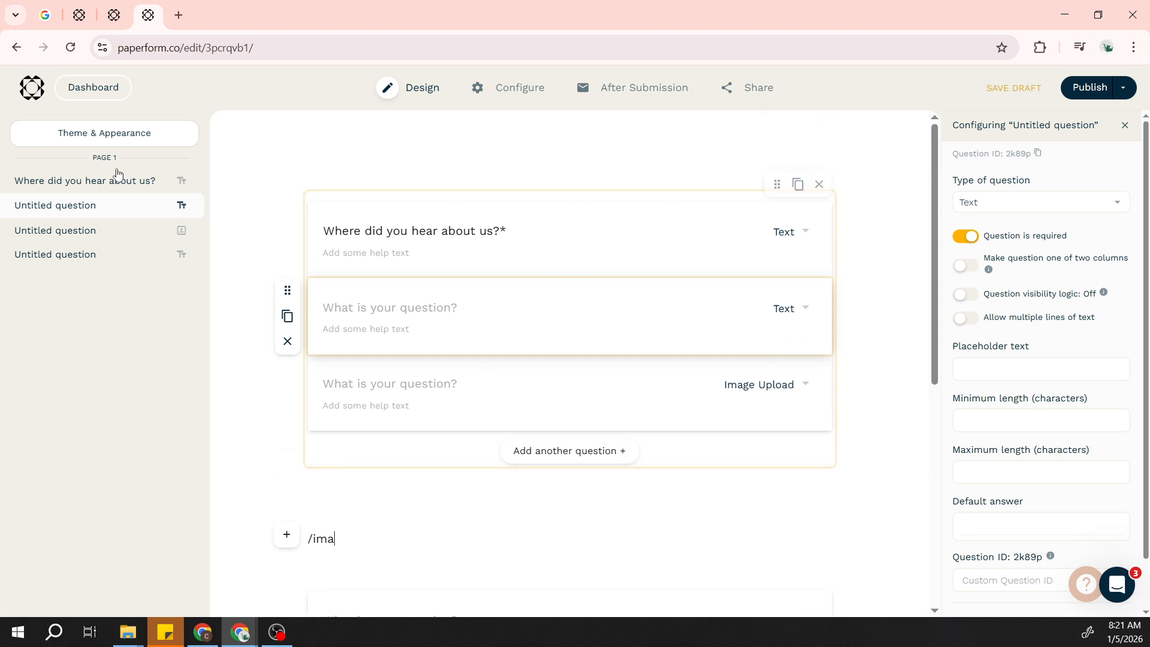
Step: Open the form's Theme & Appearance settings, dismissing the welcome message
{"action": "left_click", "coordinate": [76, 134]}
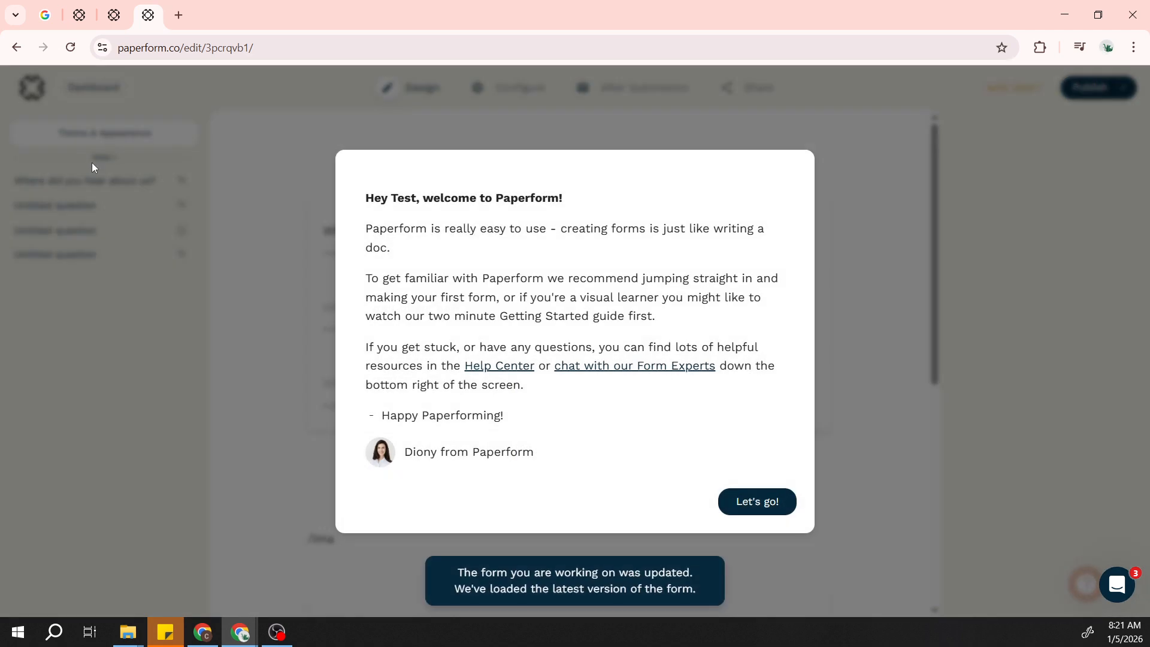
{"action": "left_click", "coordinate": [744, 495]}
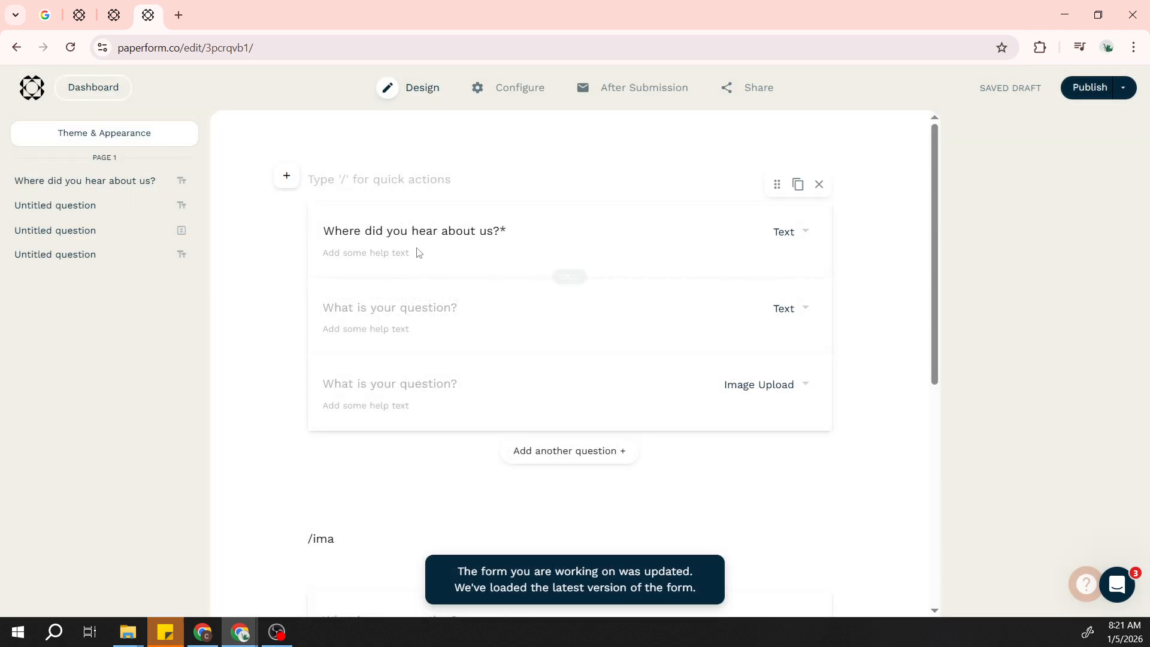
{"action": "left_click", "coordinate": [108, 137]}
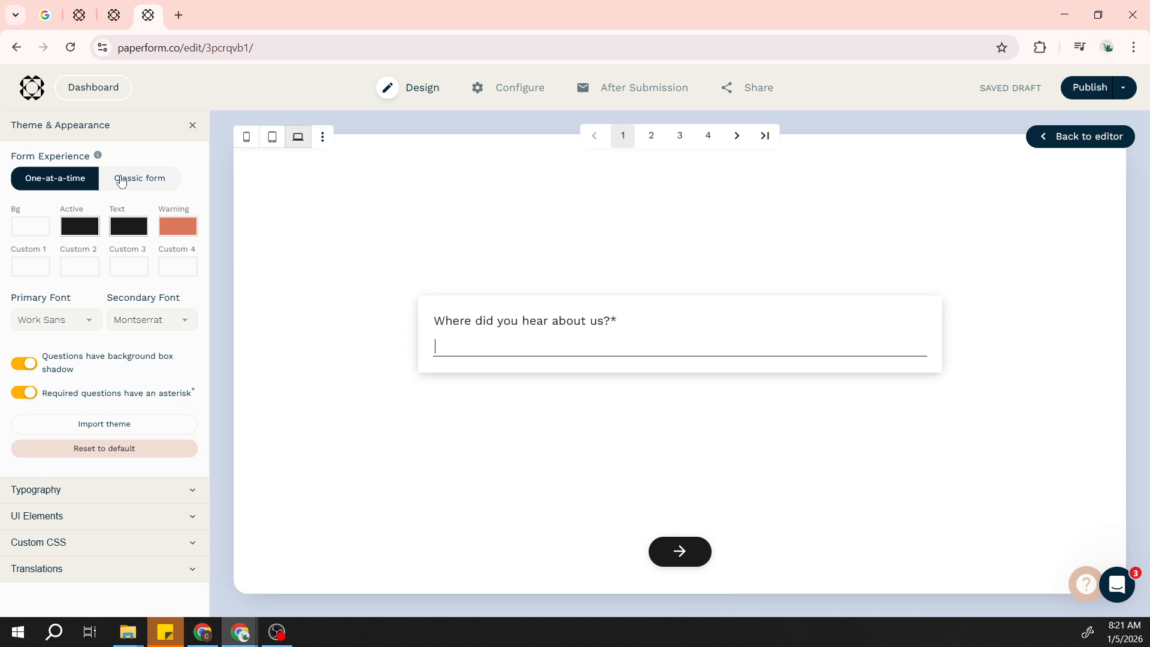
Step: Compare the Classic form experience with One-at-a-time, keep One-at-a-time and preview the second page
{"action": "left_click", "coordinate": [127, 181]}
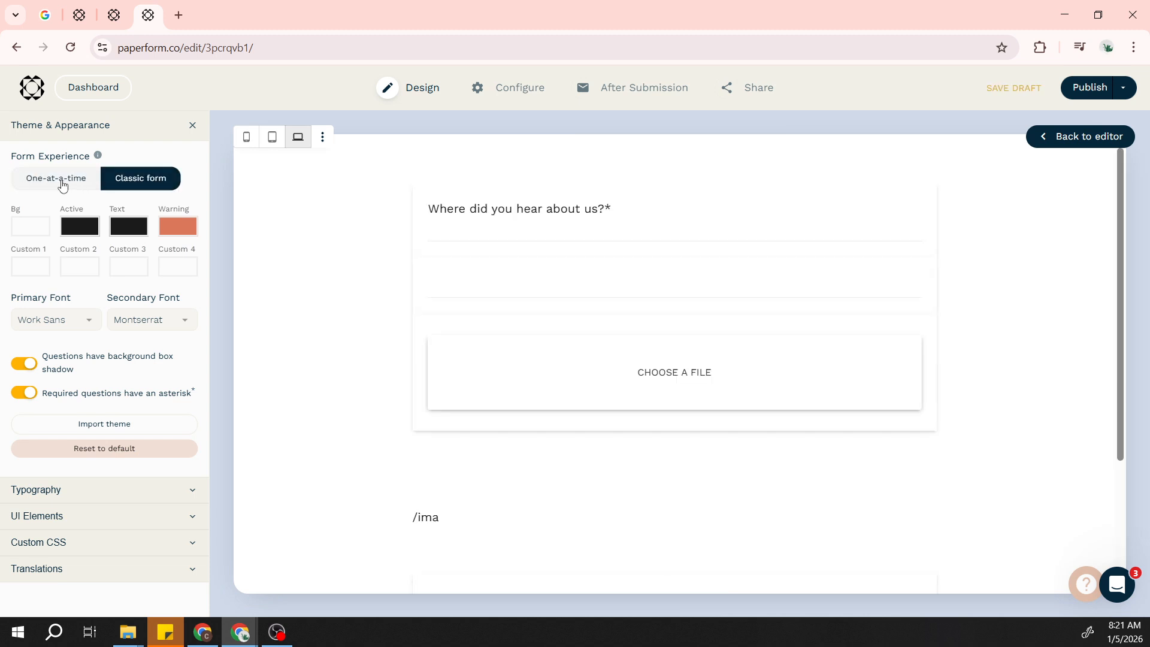
{"action": "left_click", "coordinate": [63, 185]}
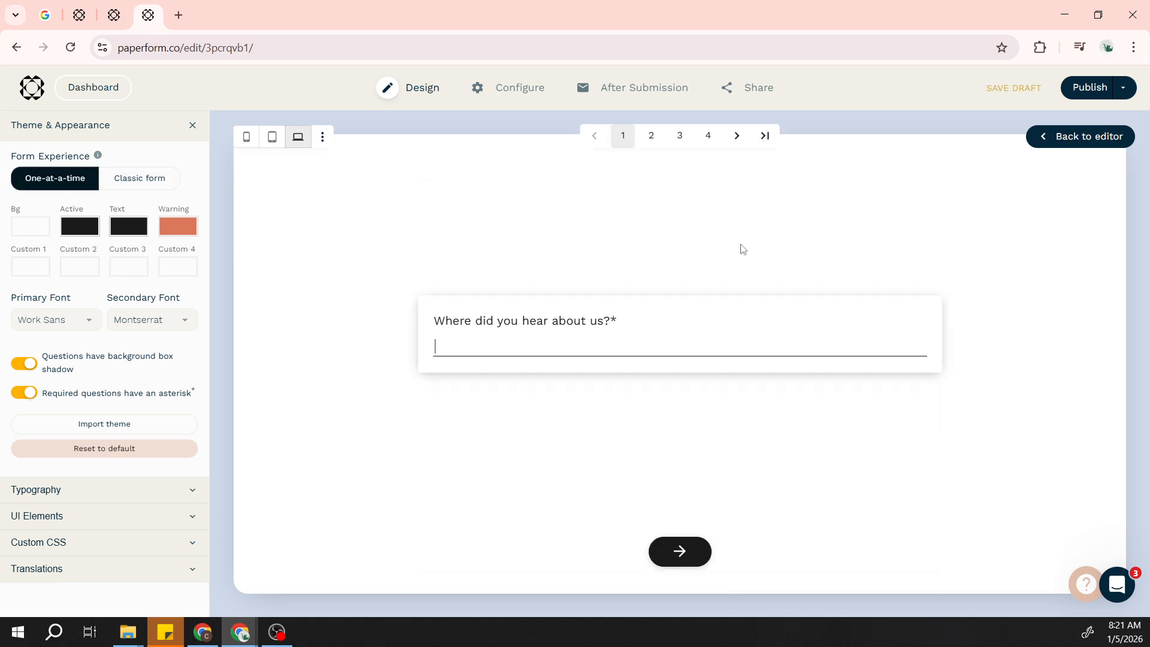
{"action": "left_click", "coordinate": [647, 134]}
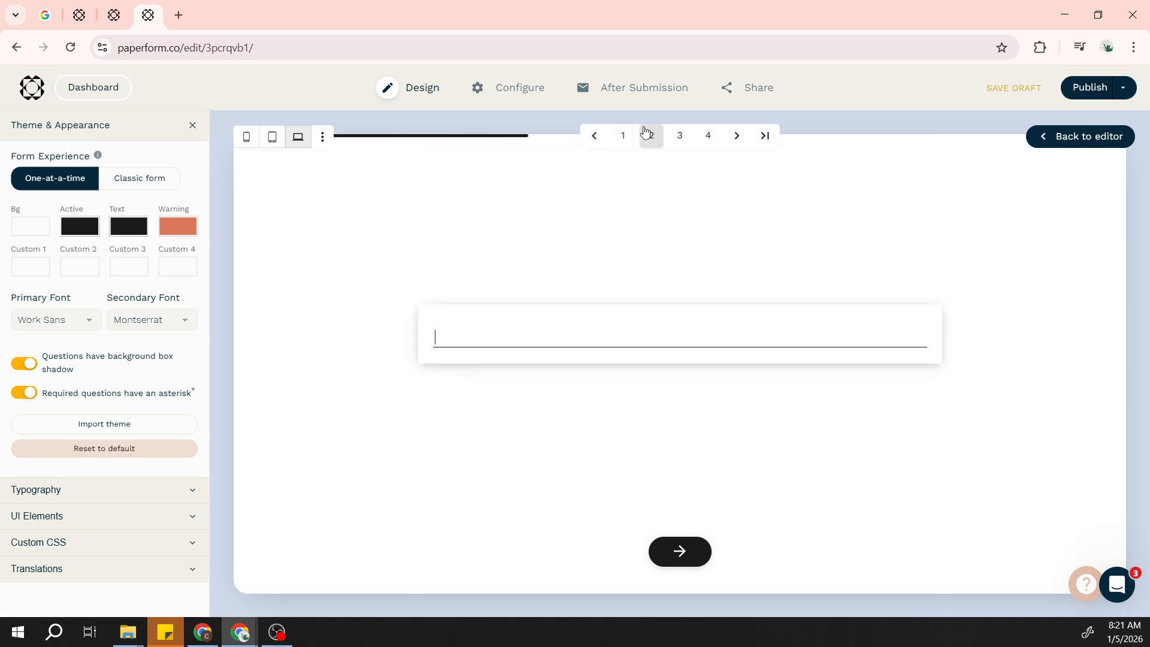
Step: Review the form's details configuration and the after-submission settings for emails and success pages
{"action": "mouse_move", "coordinate": [529, 93]}
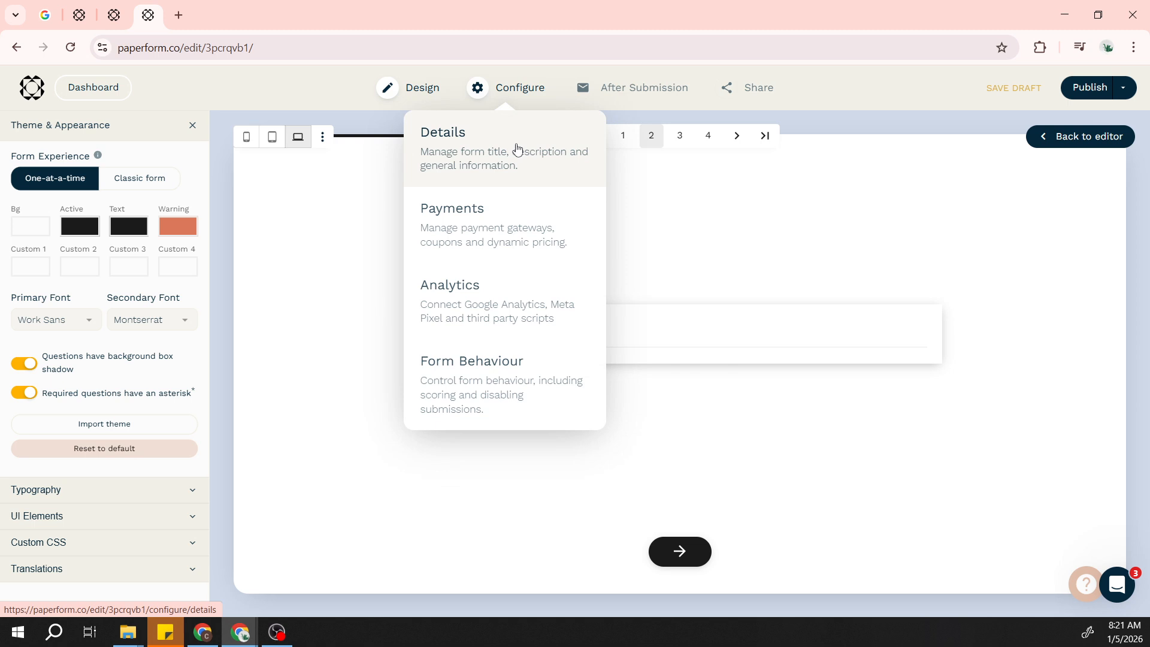
{"action": "left_click", "coordinate": [516, 142]}
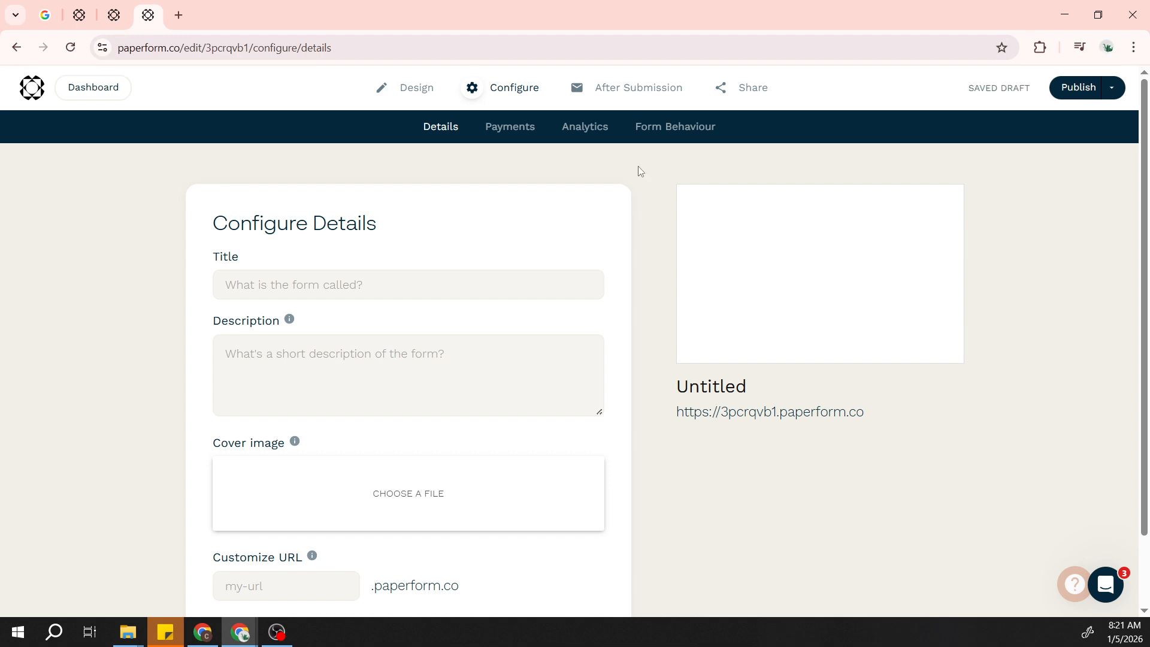
{"action": "left_click", "coordinate": [631, 90]}
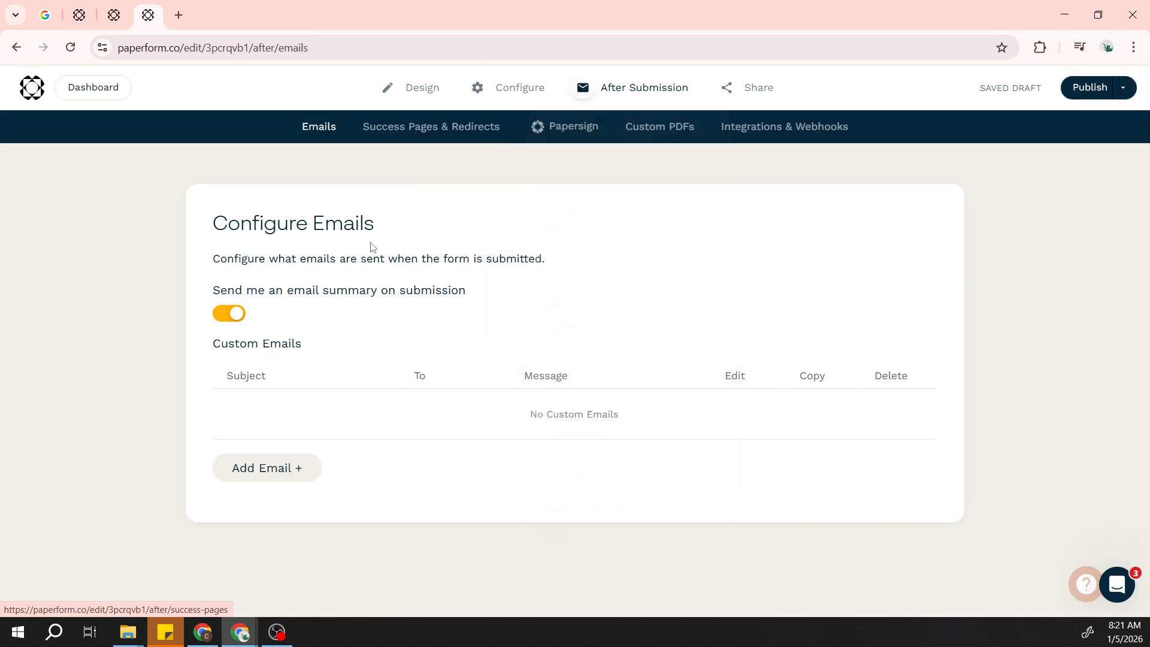
{"action": "left_click", "coordinate": [419, 123]}
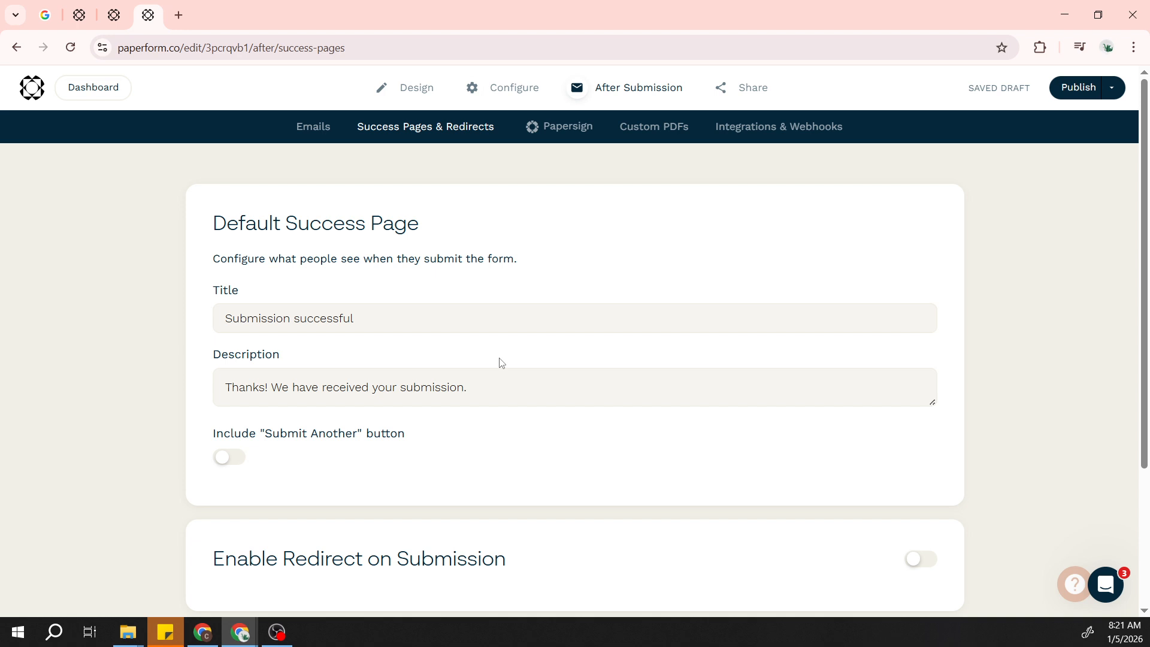
Step: Browse the direct integrations offered in the form's Integrations & Webhooks settings
{"action": "left_click", "coordinate": [759, 133]}
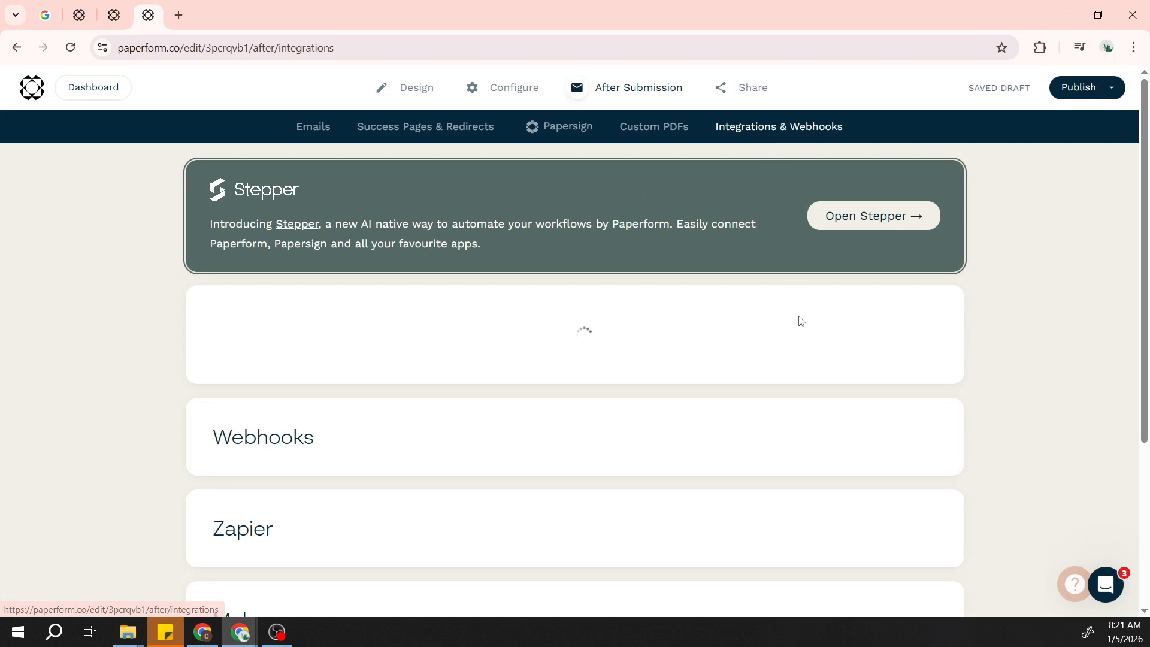
{"action": "scroll", "coordinate": [800, 322], "scroll_direction": "down", "scroll_amount": 1}
{"action": "scroll", "coordinate": [570, 331], "scroll_direction": "down", "scroll_amount": 7}
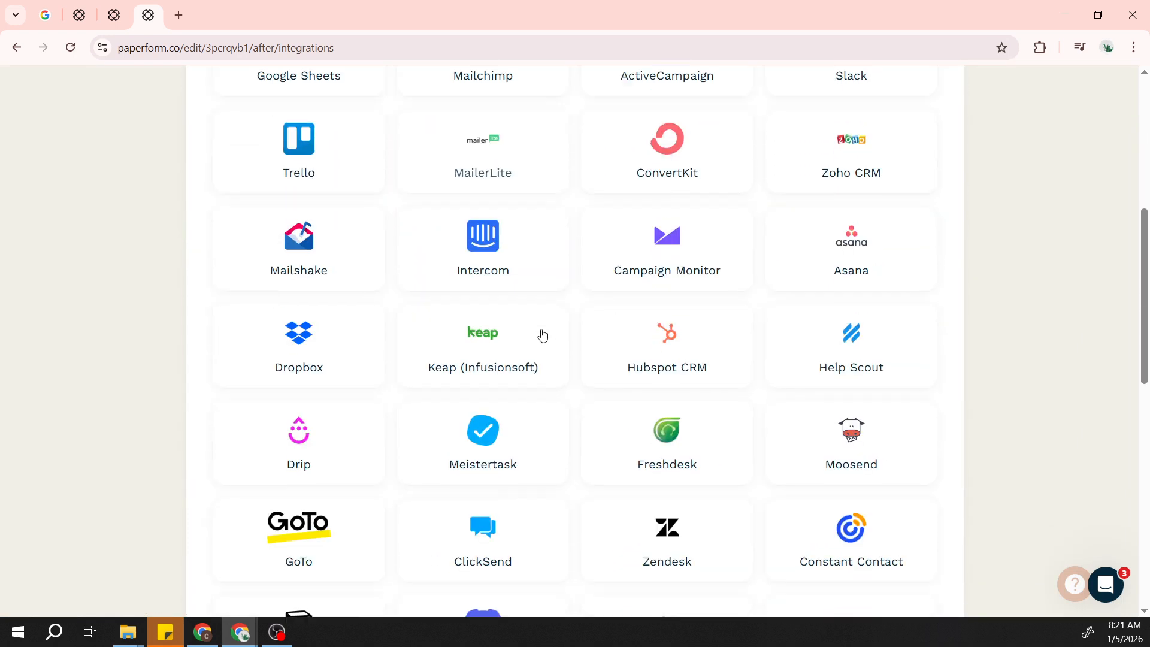
{"action": "scroll", "coordinate": [634, 411], "scroll_direction": "up", "scroll_amount": 7}
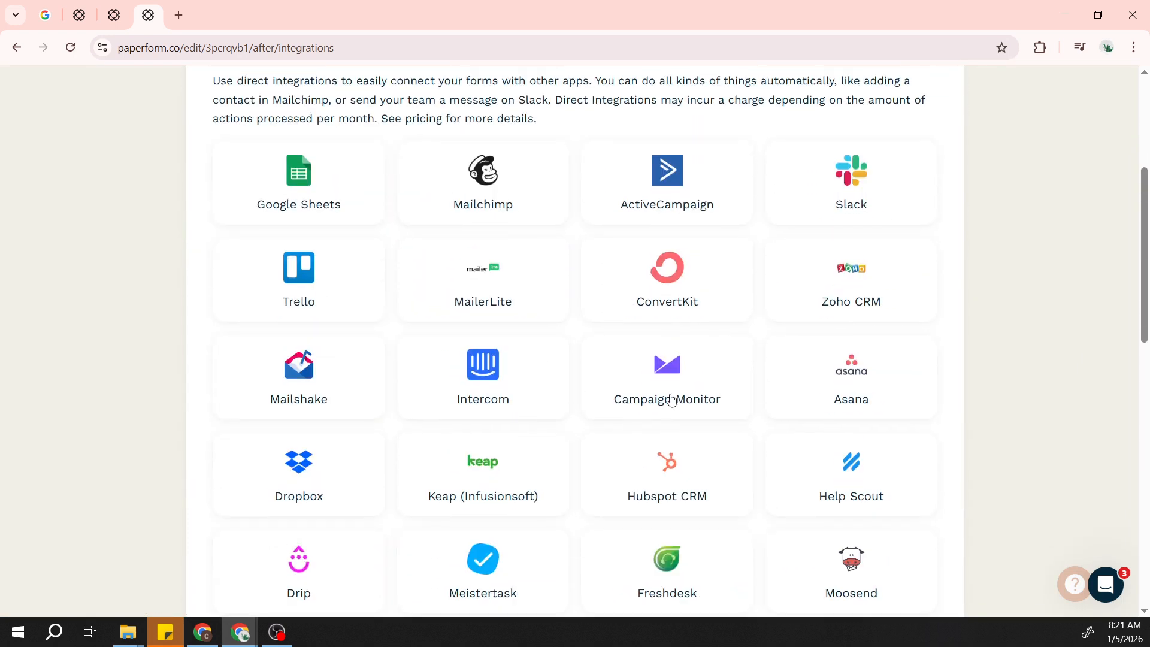
{"action": "scroll", "coordinate": [679, 390], "scroll_direction": "up", "scroll_amount": 1}
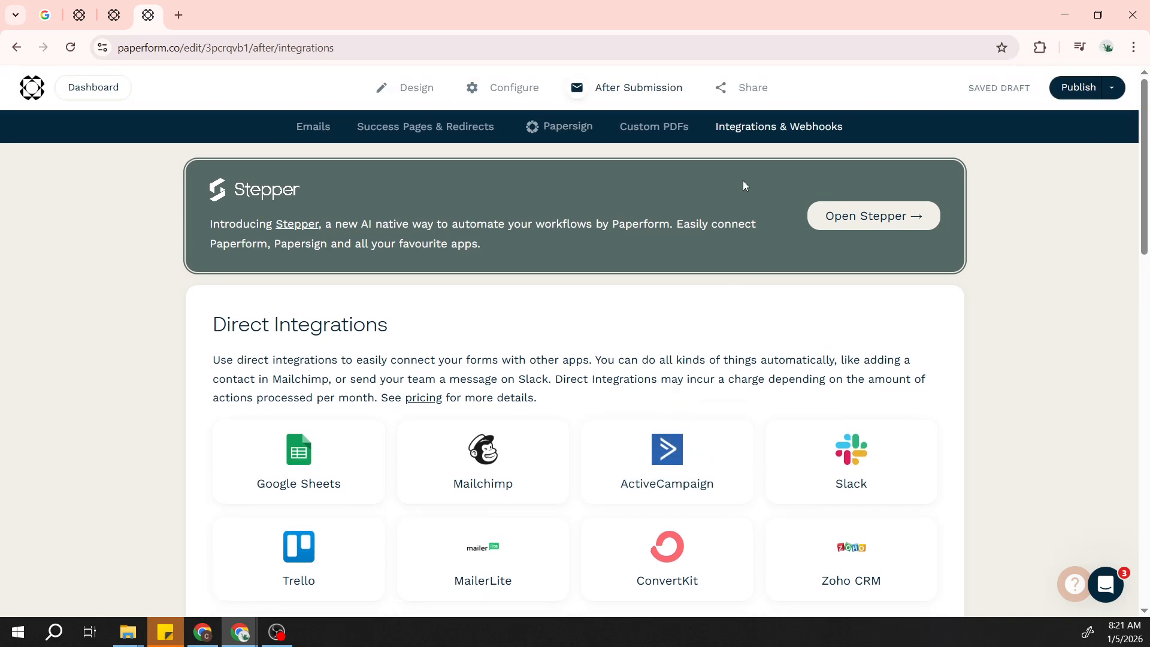
Step: Open the form's sharing options
{"action": "left_click", "coordinate": [743, 88]}
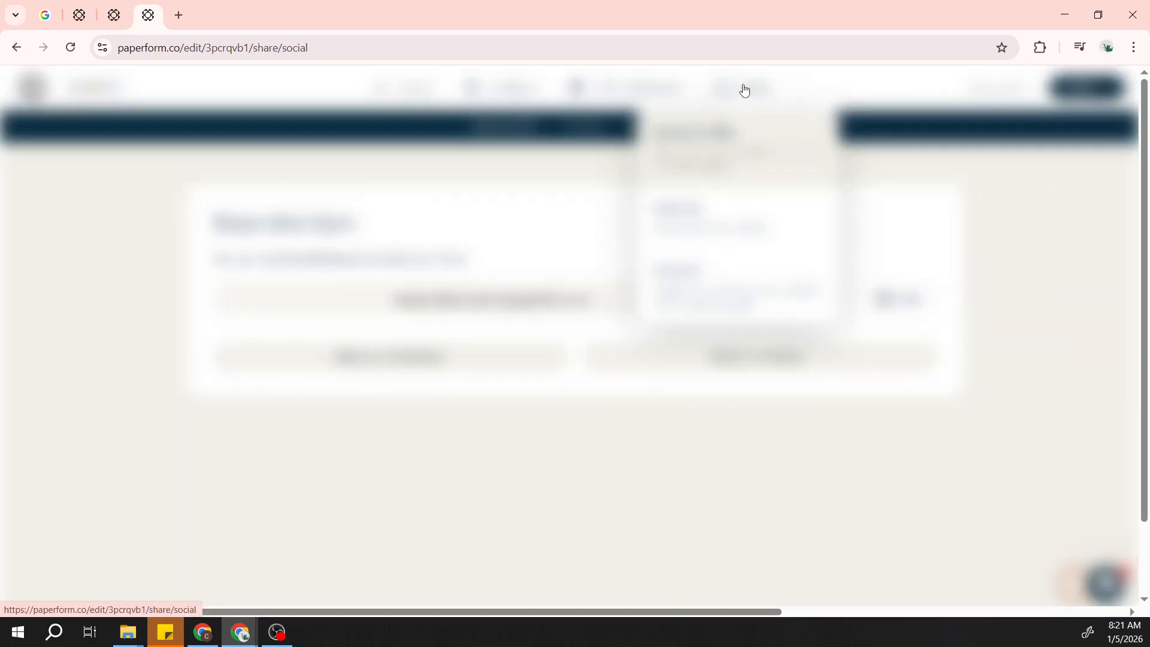